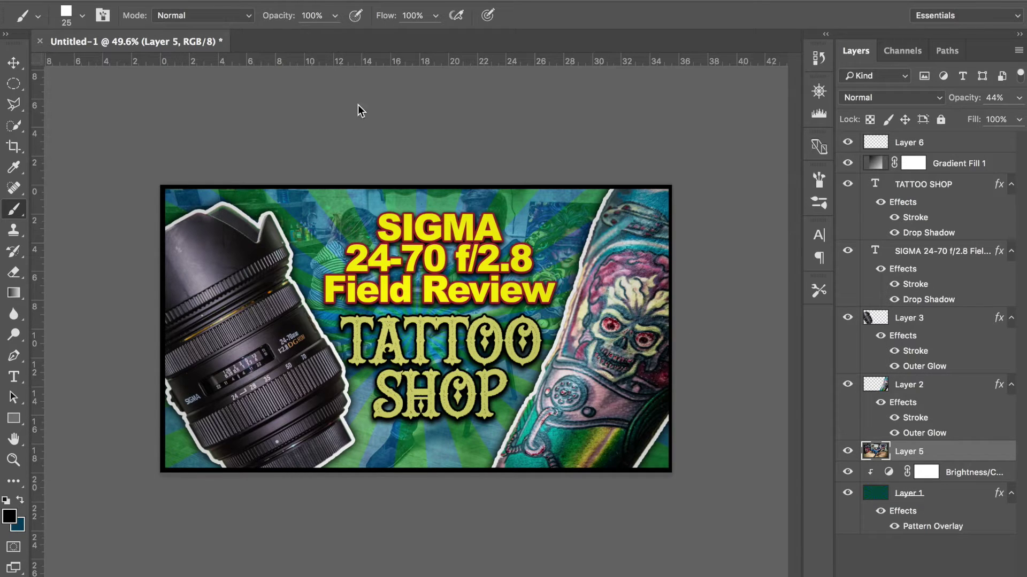
Create a new 2560 x 1440 pixel RGB document at 72 pixels/inch with transparent background contents
left_click(161, 0)
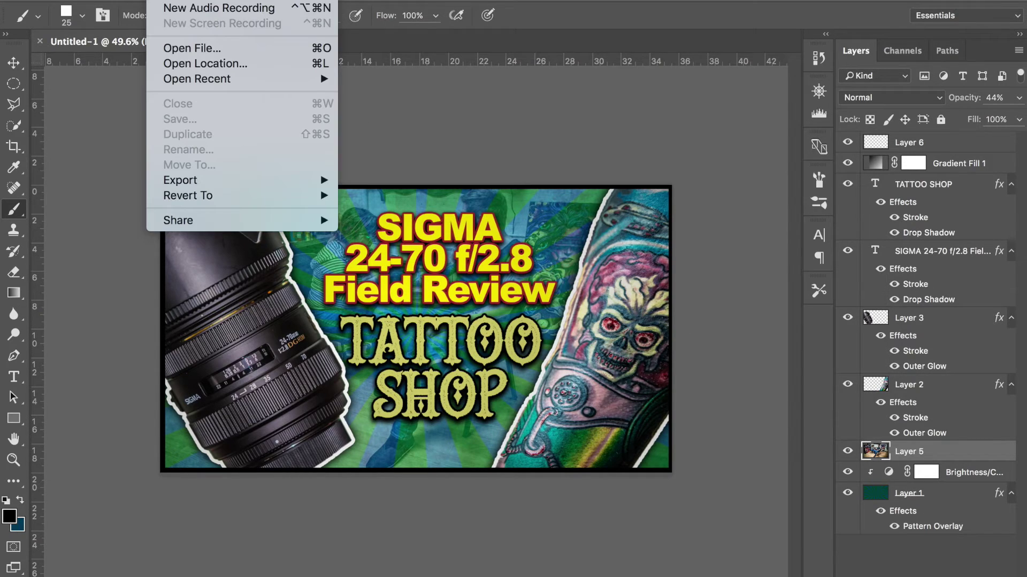
left_click(109, 86)
left_click(147, 0)
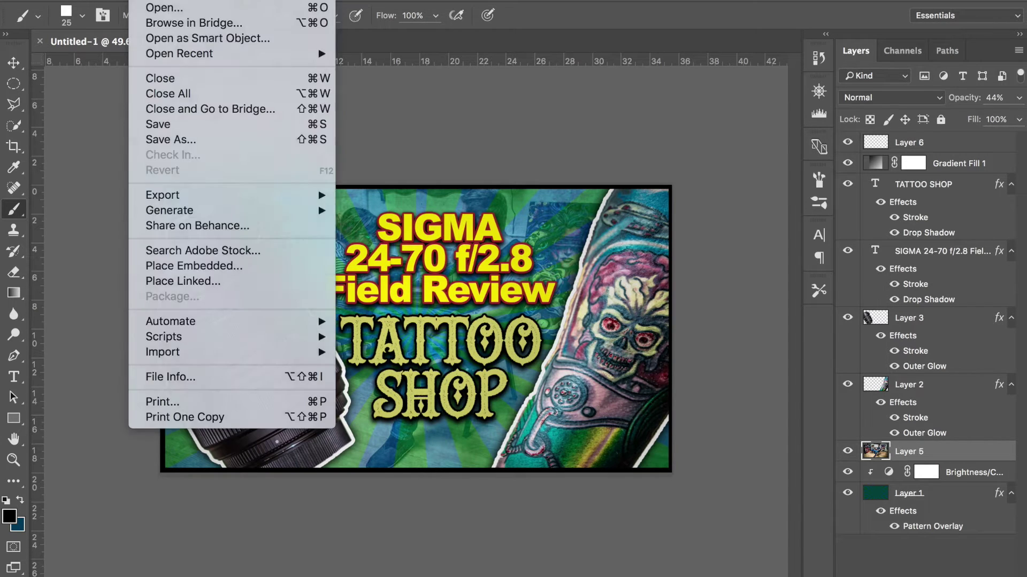
left_click(147, 0)
left_click(147, 0)
left_click(155, 0)
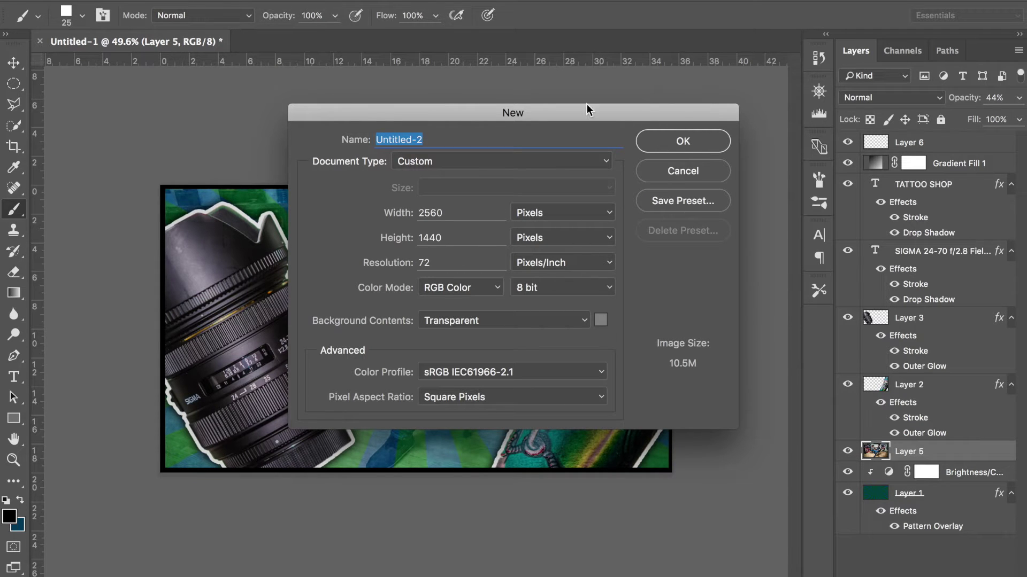
left_click(691, 132)
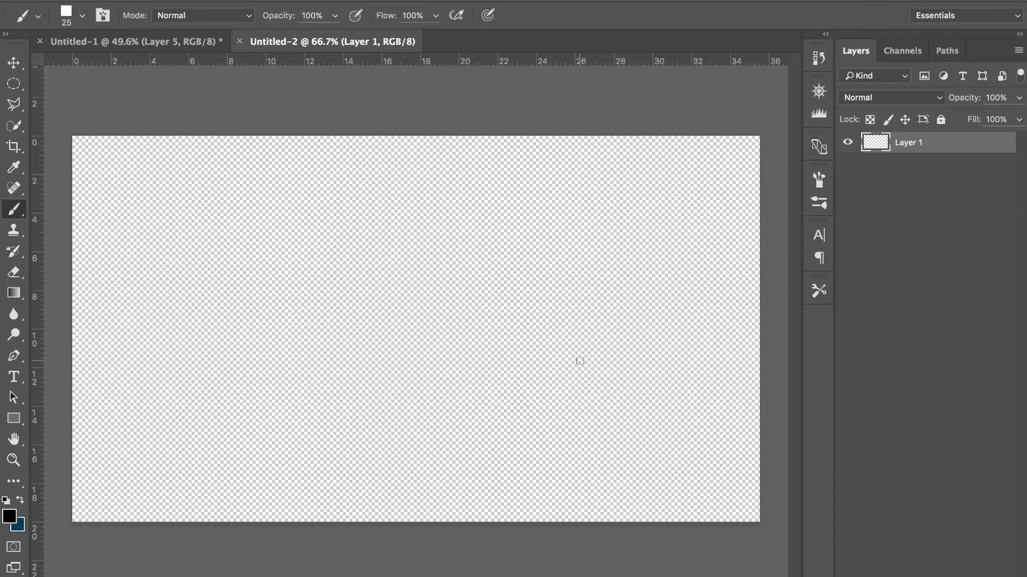
Choose the Gradient tool and set the foreground color to bright green, #00e155
left_click(17, 289)
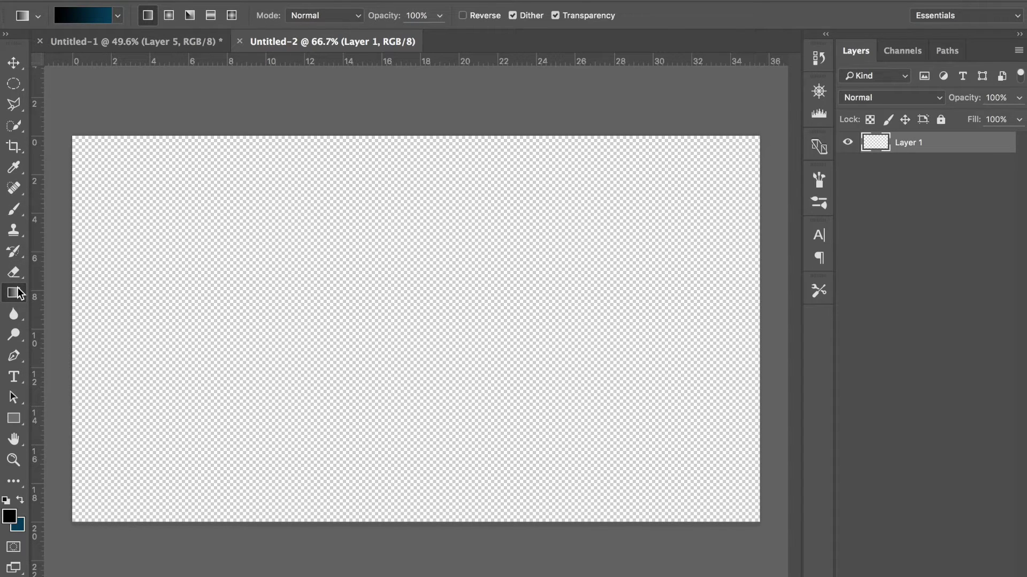
left_click(10, 517)
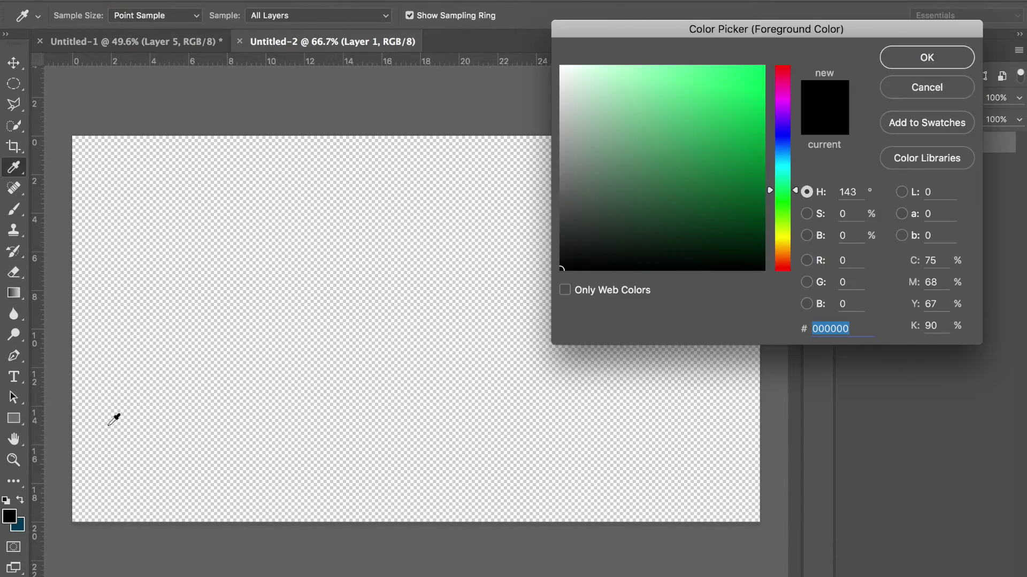
left_click_drag(715, 144, 763, 89)
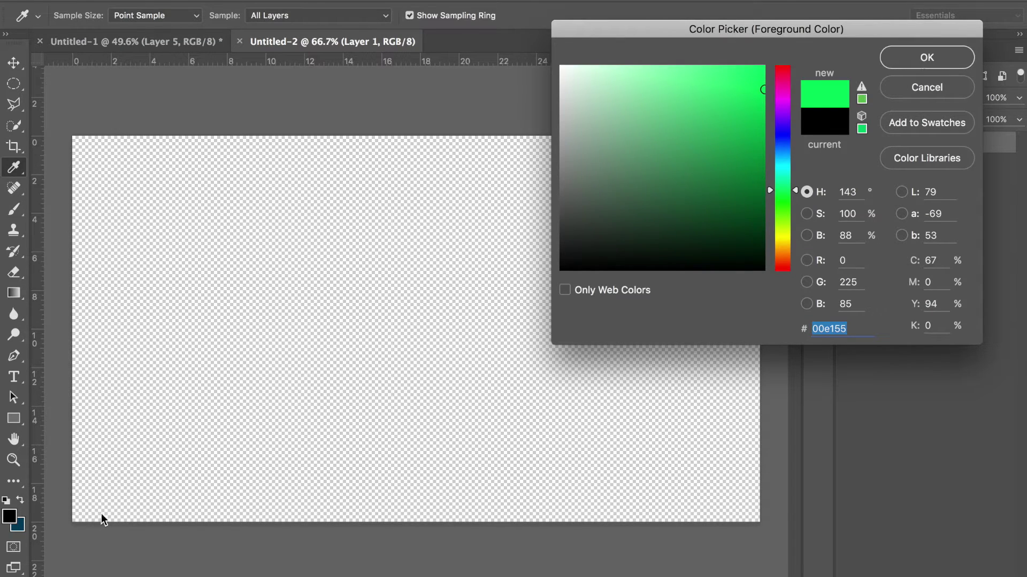
key("Return")
Accept dark blue #013a58 as the background color and fill the canvas with a linear gradient from the top edge to near the bottom edge
left_click(20, 526)
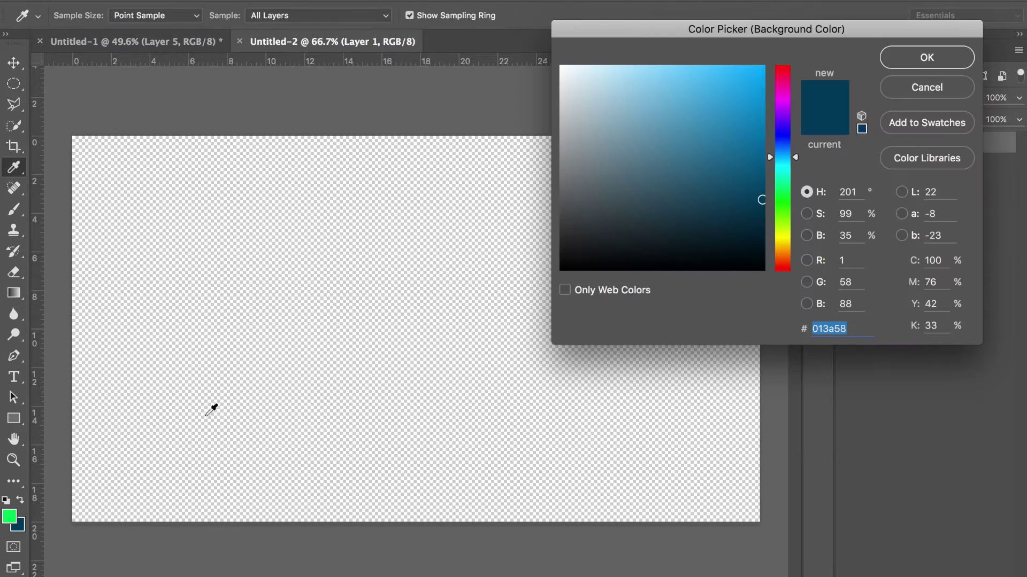
left_click(937, 60)
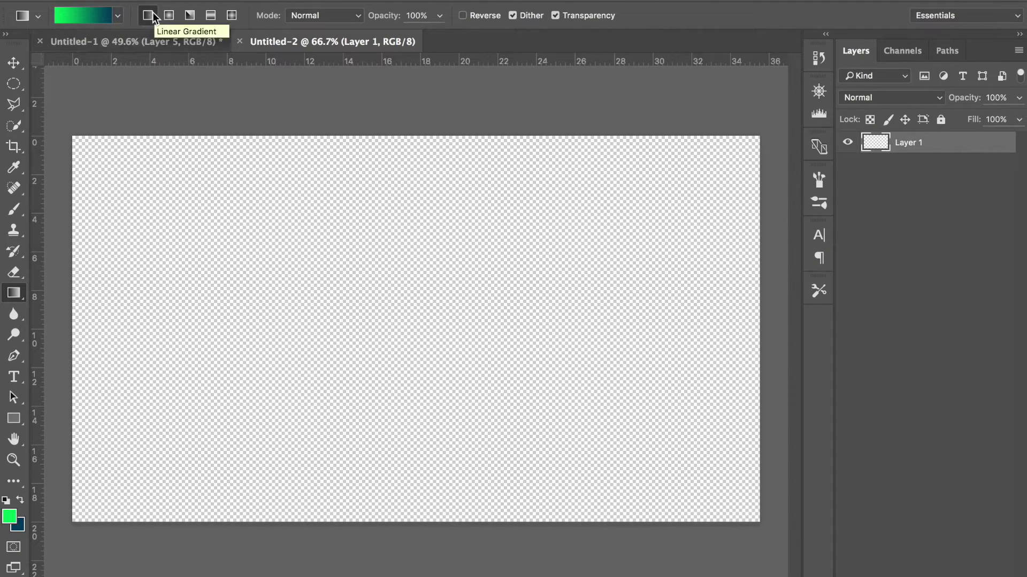
left_click_drag(417, 137, 424, 500)
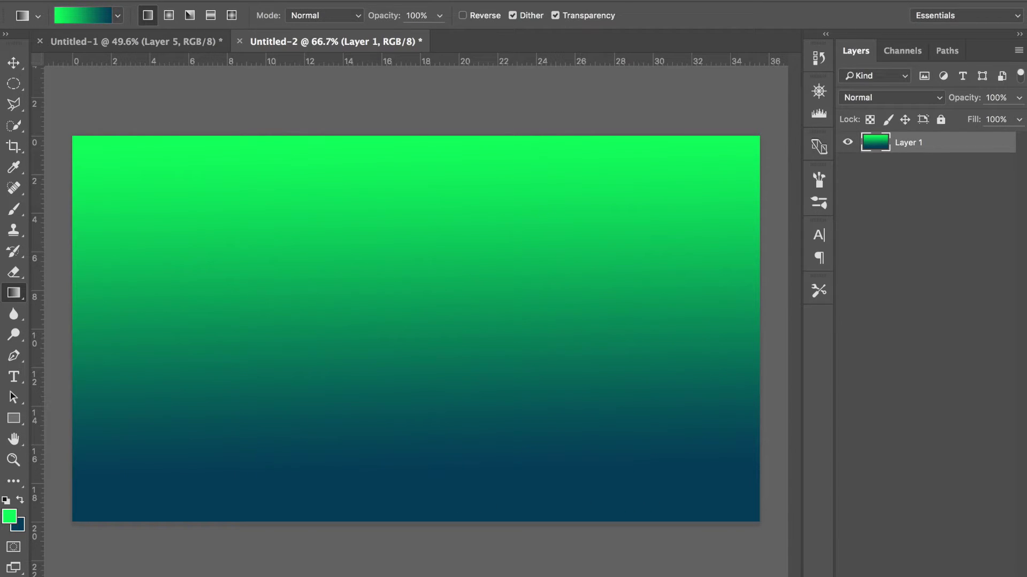
Start a Wave distortion on the gradient layer with 656 generators and a wavelength of 159 minimum and 160 maximum
left_click(390, 1)
mouse_move(445, 196)
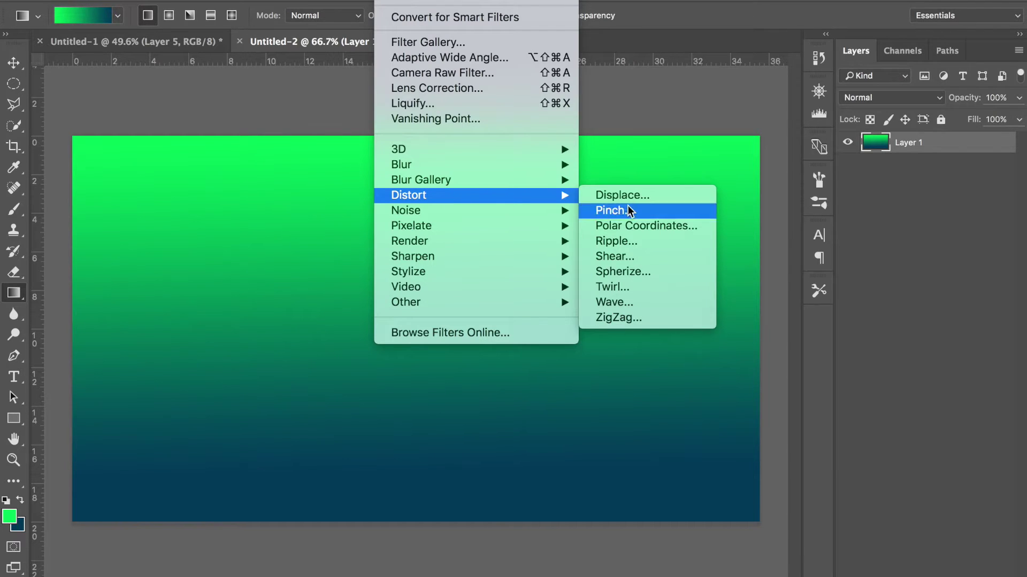
left_click(636, 302)
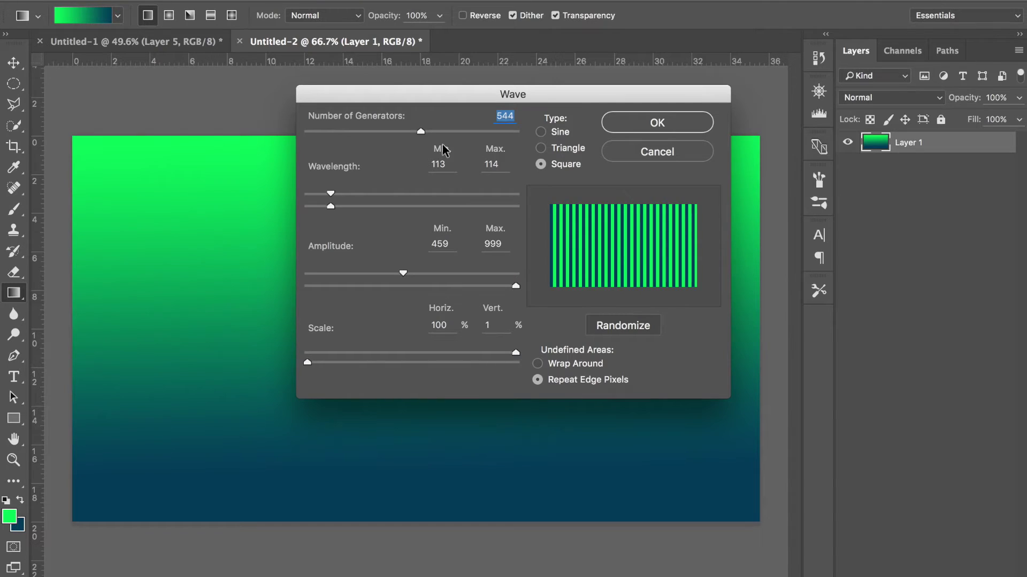
mouse_move(421, 132)
left_mouse_down()
mouse_move(312, 131)
mouse_move(434, 132)
mouse_move(544, 150)
mouse_move(369, 130)
mouse_move(484, 160)
mouse_move(309, 137)
mouse_move(449, 142)
mouse_move(433, 142)
left_mouse_up()
mouse_move(334, 193)
left_mouse_down()
mouse_move(516, 194)
mouse_move(331, 196)
left_mouse_up()
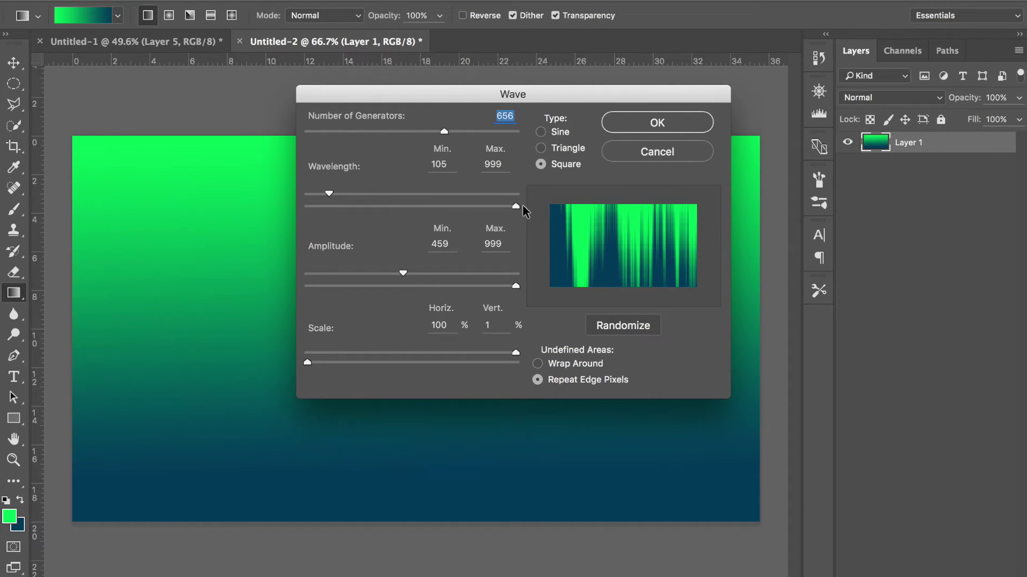
left_click_drag(515, 206, 519, 205)
left_click_drag(516, 204, 340, 207)
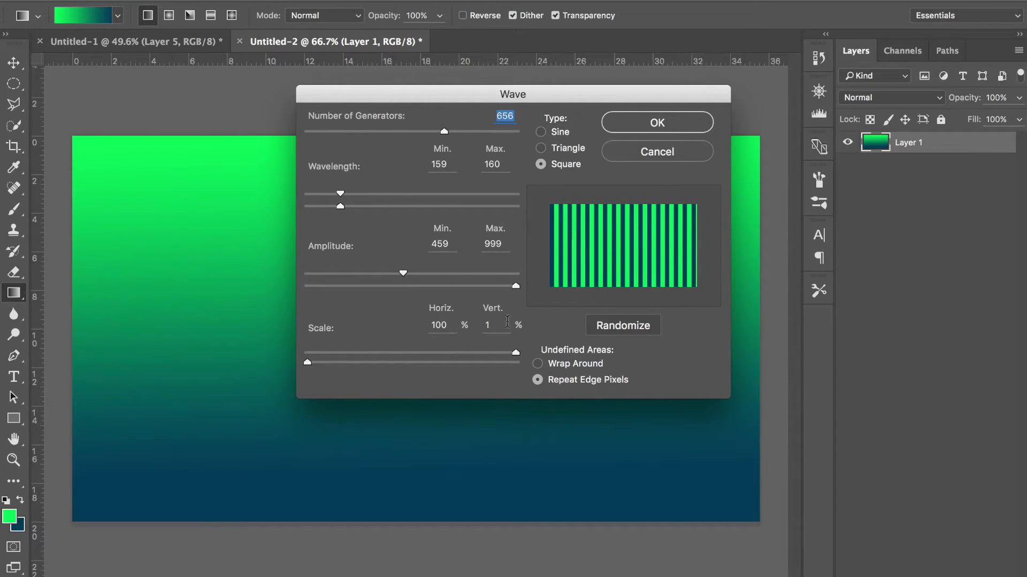
Set the wave amplitude to 313 minimum and 314 maximum, compare the wave types, and apply the filter with Square
left_click_drag(518, 286, 302, 275)
left_click_drag(396, 286, 375, 274)
left_click(542, 149)
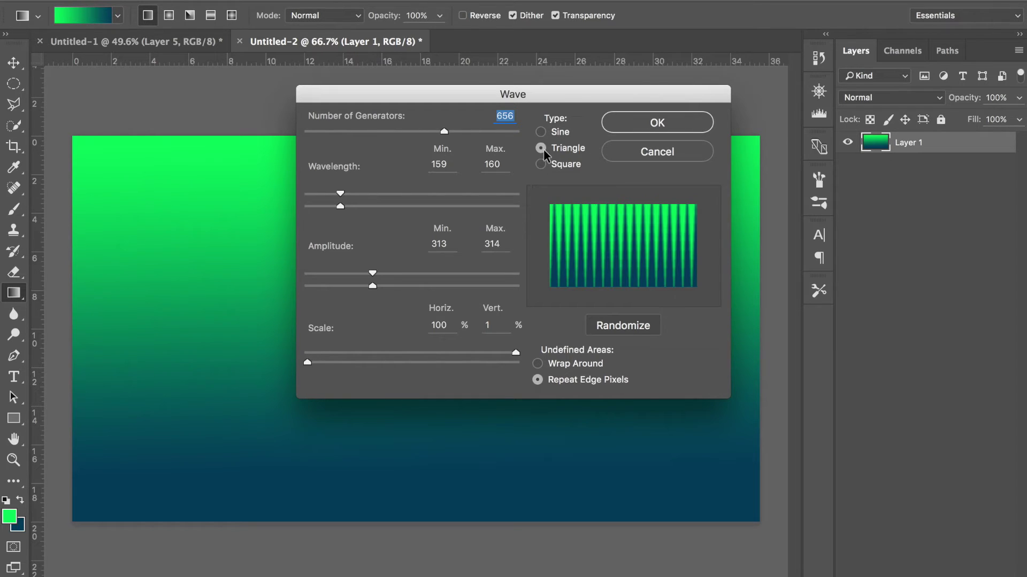
left_click(541, 133)
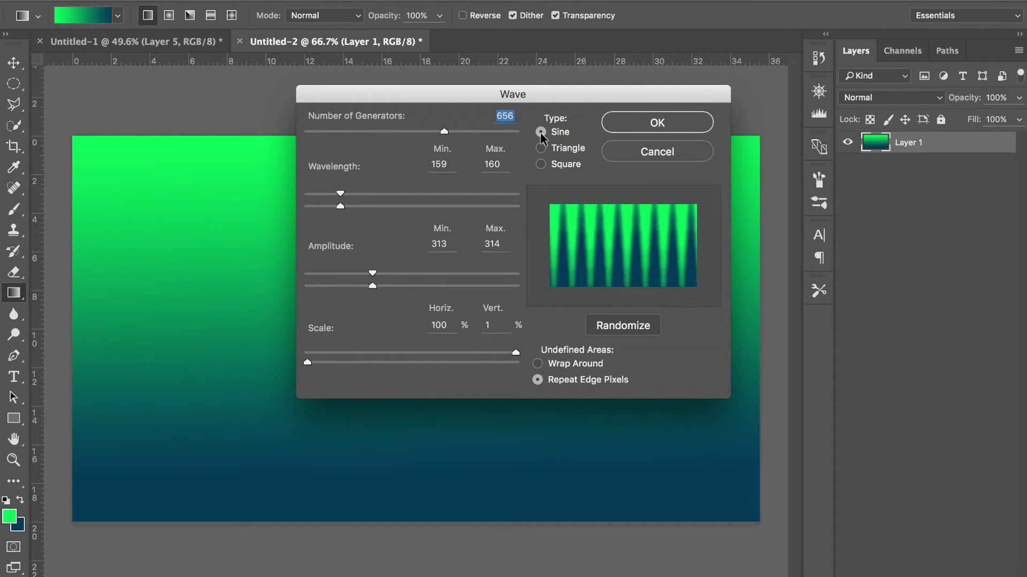
left_click(542, 165)
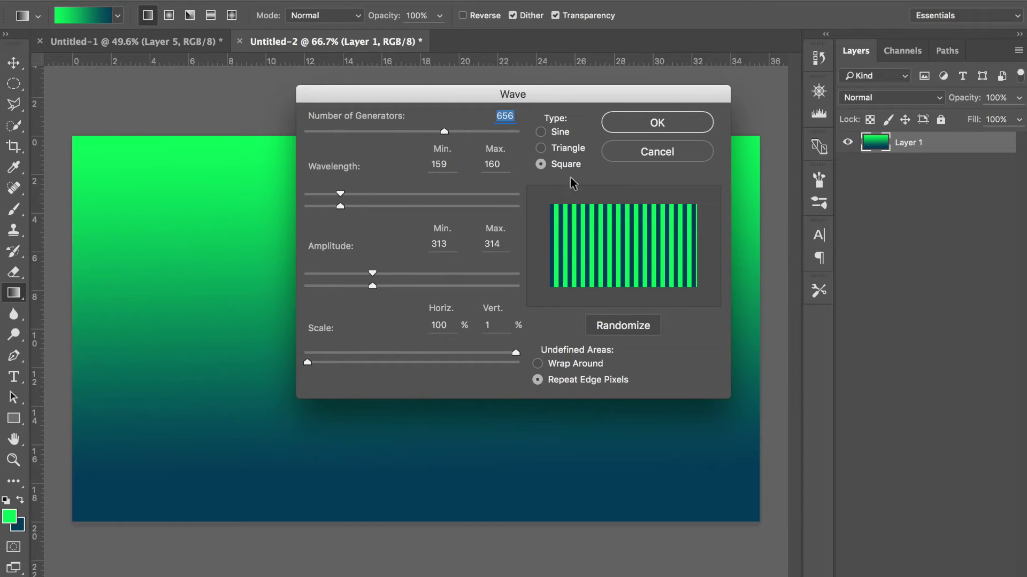
left_click(666, 125)
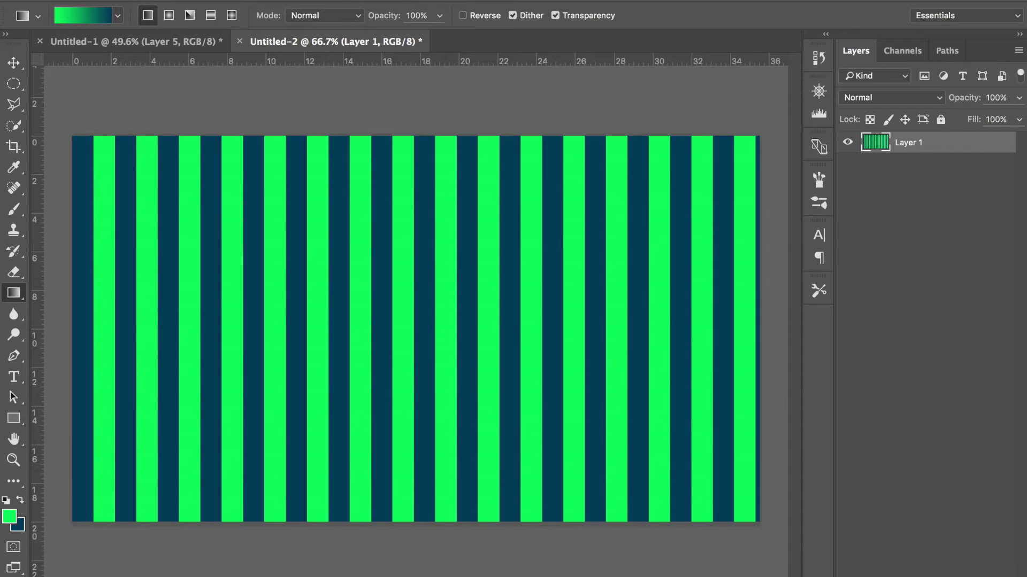
Turn the vertical stripes into a sunburst with the Polar Coordinates filter set to Rectangular to Polar
left_click(395, 2)
mouse_move(447, 196)
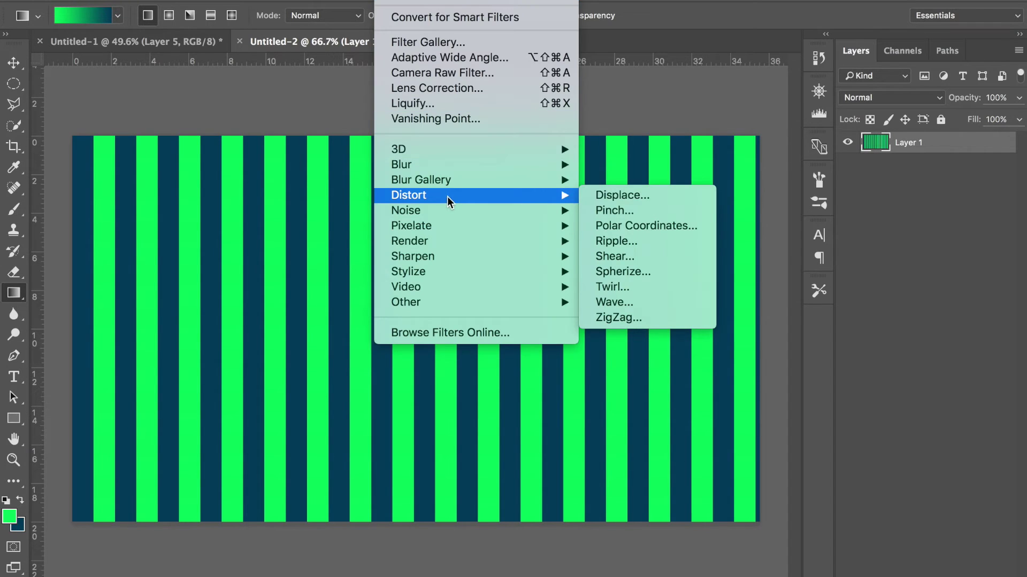
left_click(649, 231)
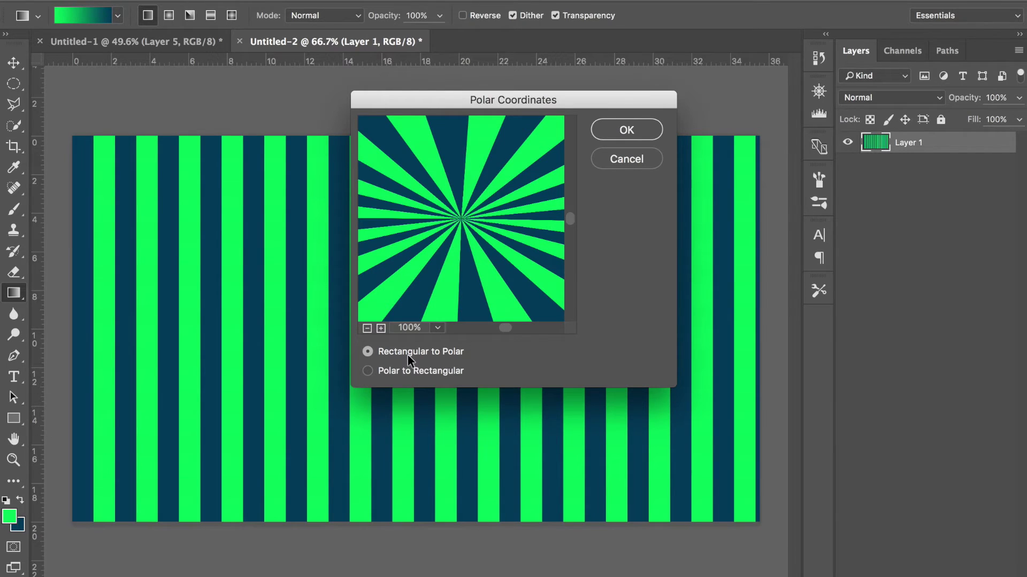
left_click(368, 372)
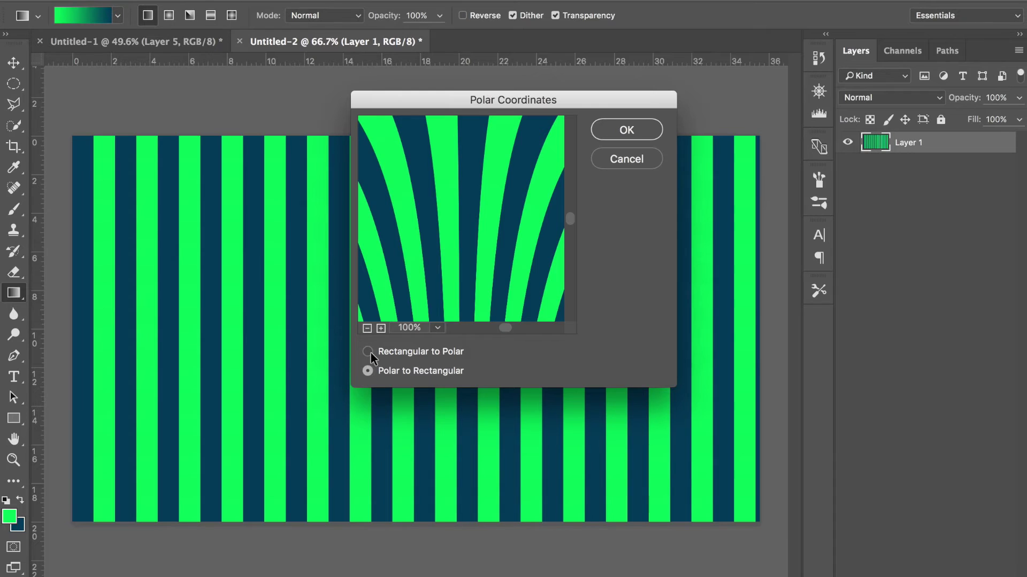
left_click(368, 351)
left_click(630, 131)
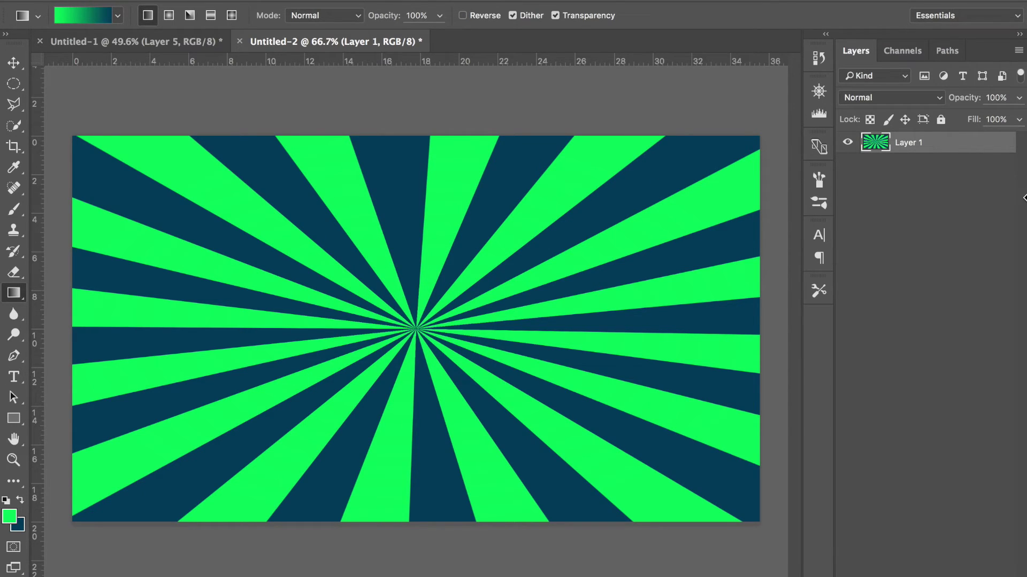
Add a Gradient fill layer above the sunburst and change the gradient's starting color stop to black, #000000
left_click(943, 575)
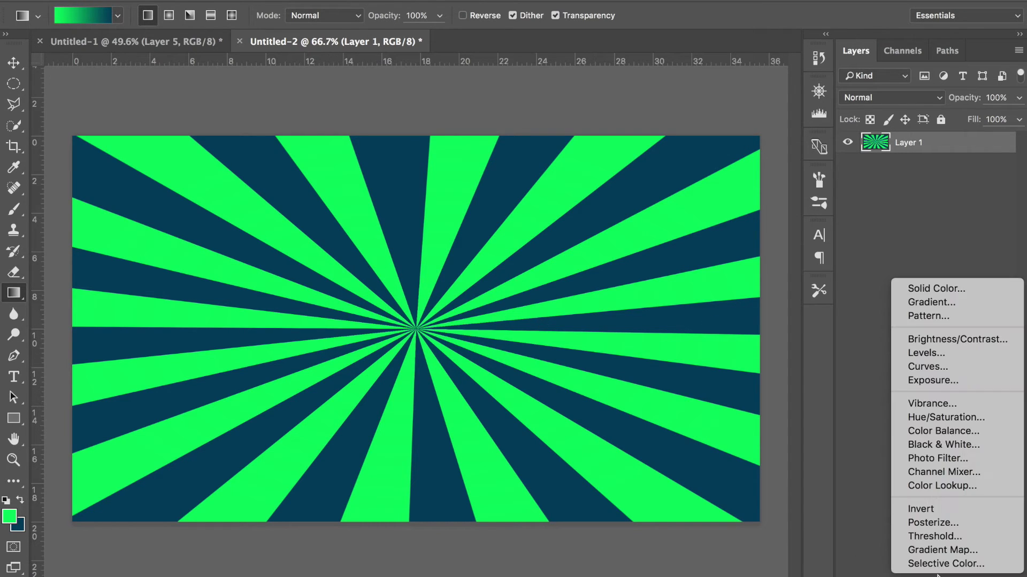
left_click(941, 302)
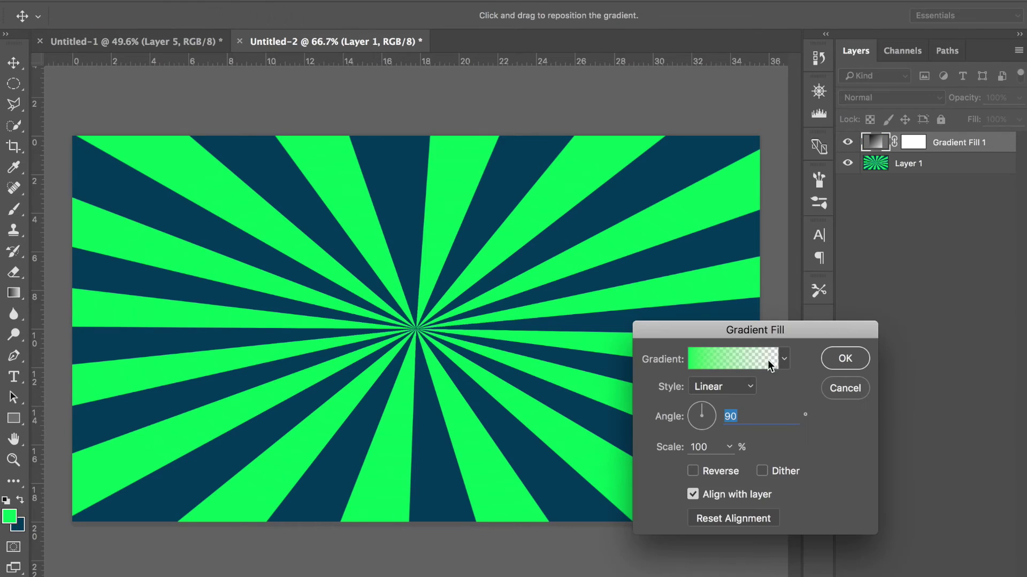
left_click(714, 360)
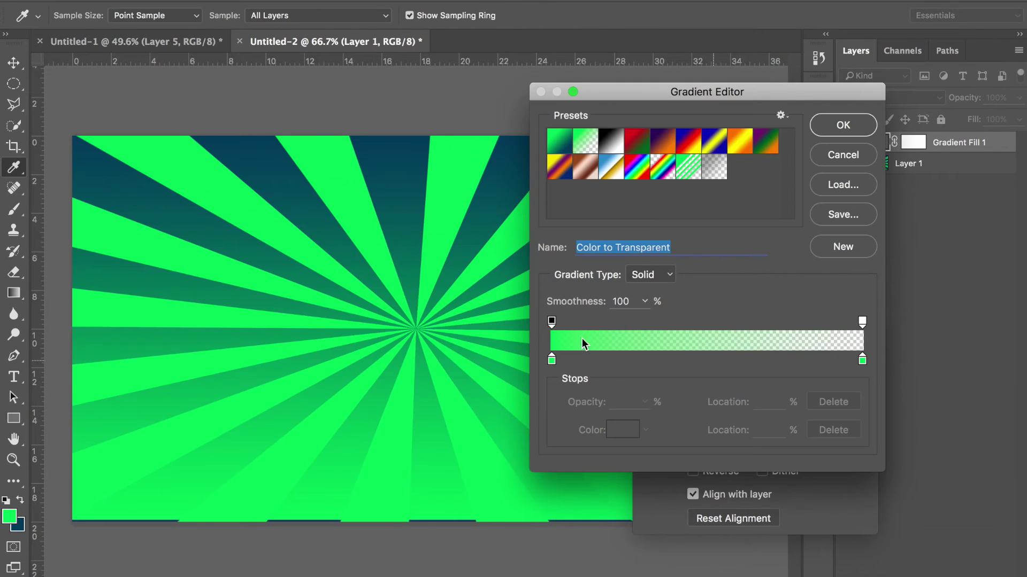
left_click(551, 361)
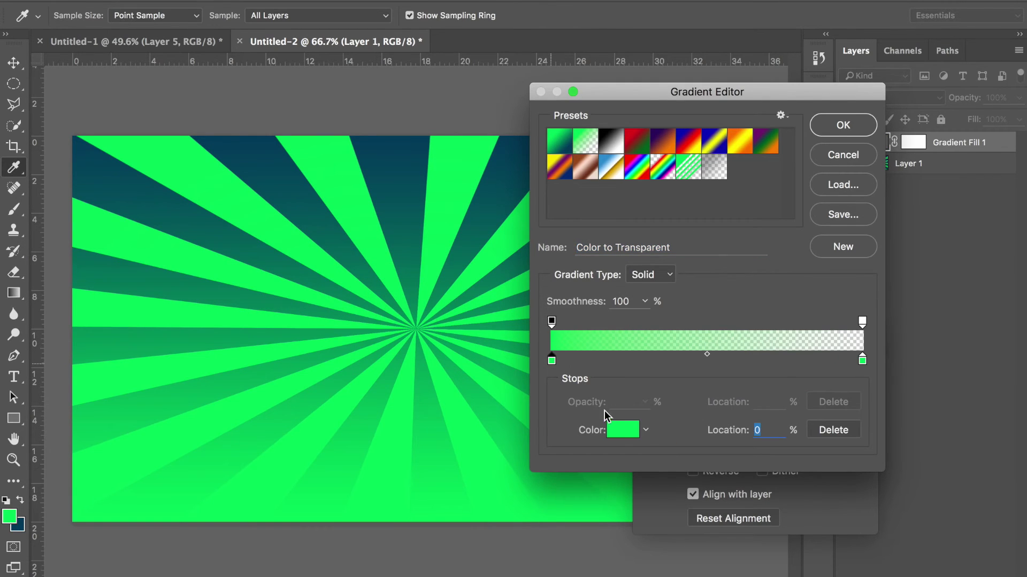
left_click(621, 432)
left_click(561, 269)
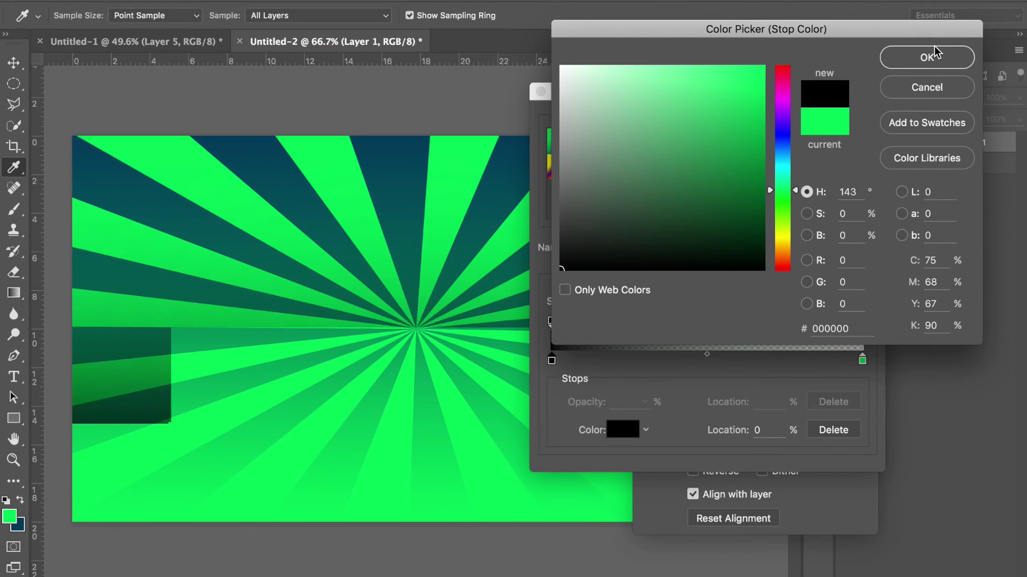
left_click(913, 55)
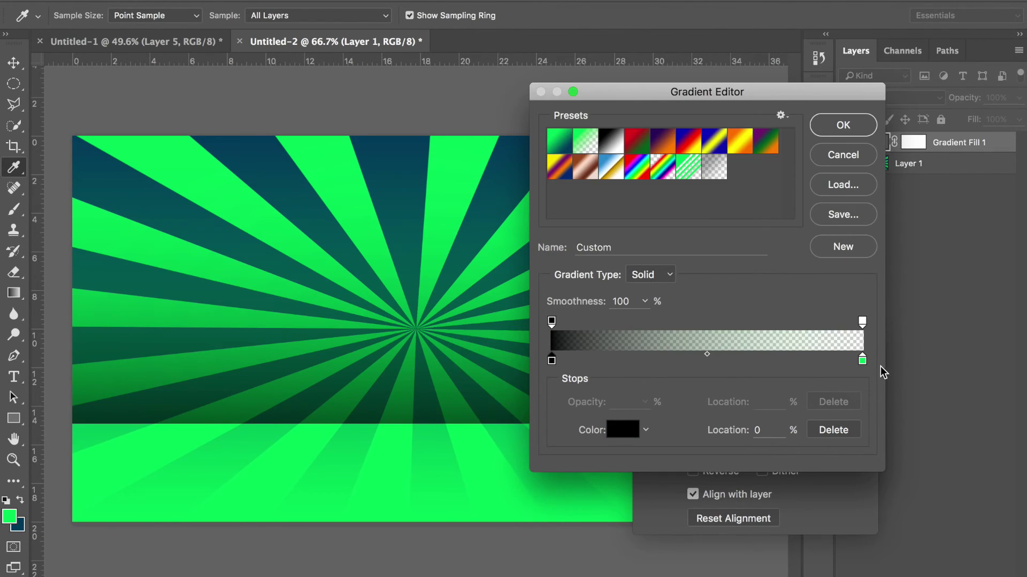
Delete the green color stop at 100% and accept the black-to-transparent gradient
left_click(862, 361)
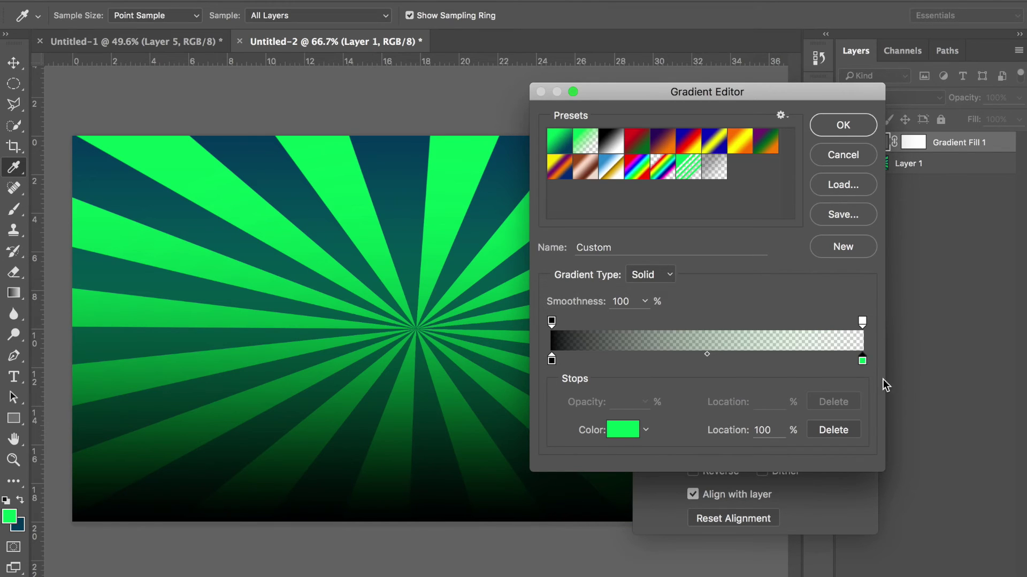
key("Delete")
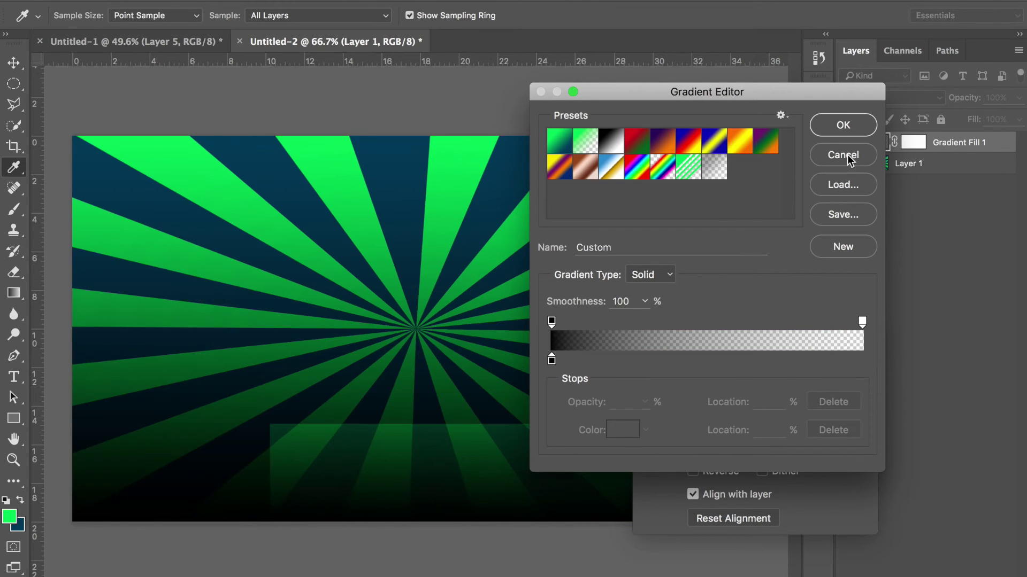
left_click(846, 133)
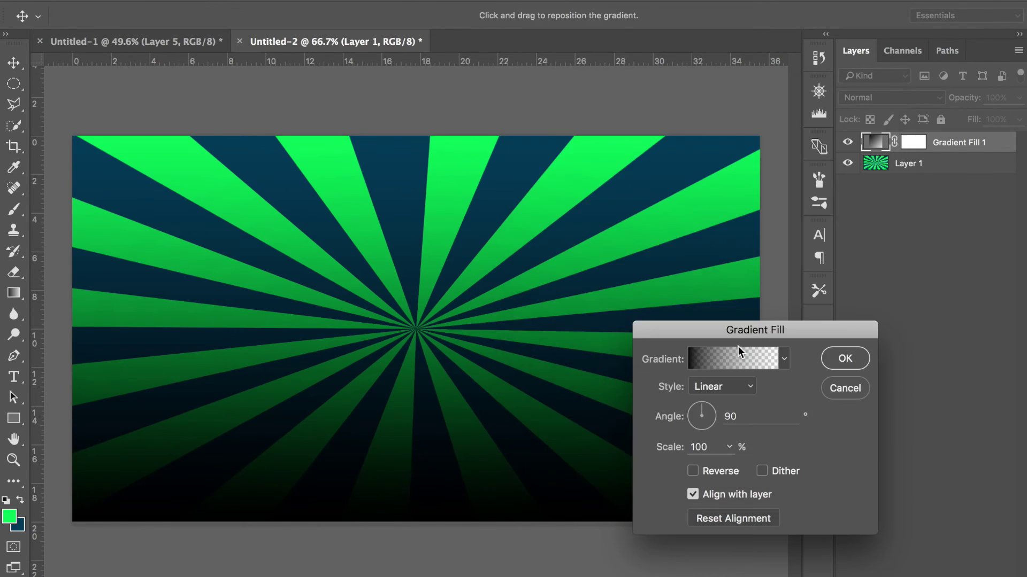
Make the gradient fill Radial and reversed at 208% scale, and reduce its layer opacity to 55%
left_click(720, 386)
left_click(708, 402)
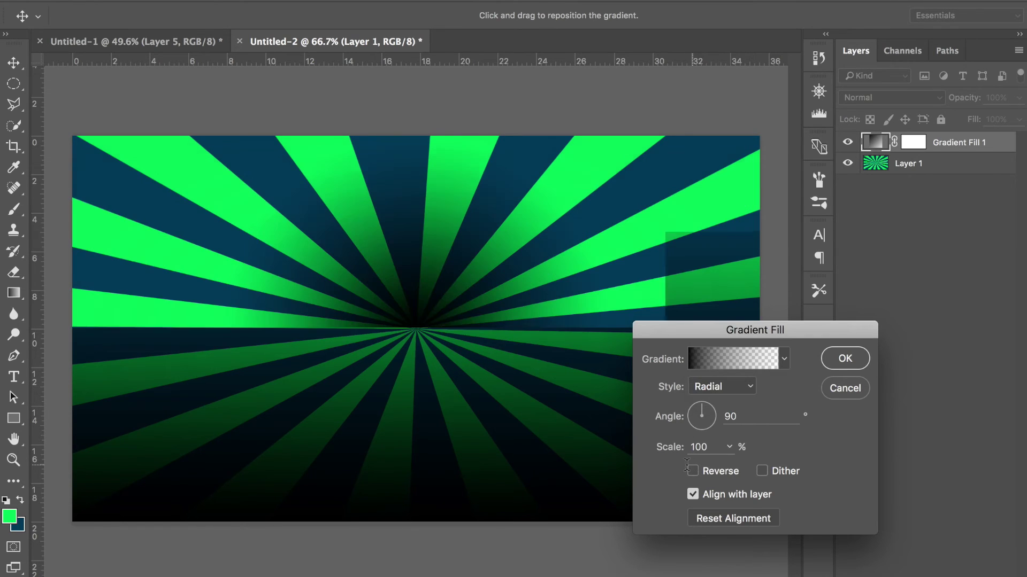
left_click(691, 470)
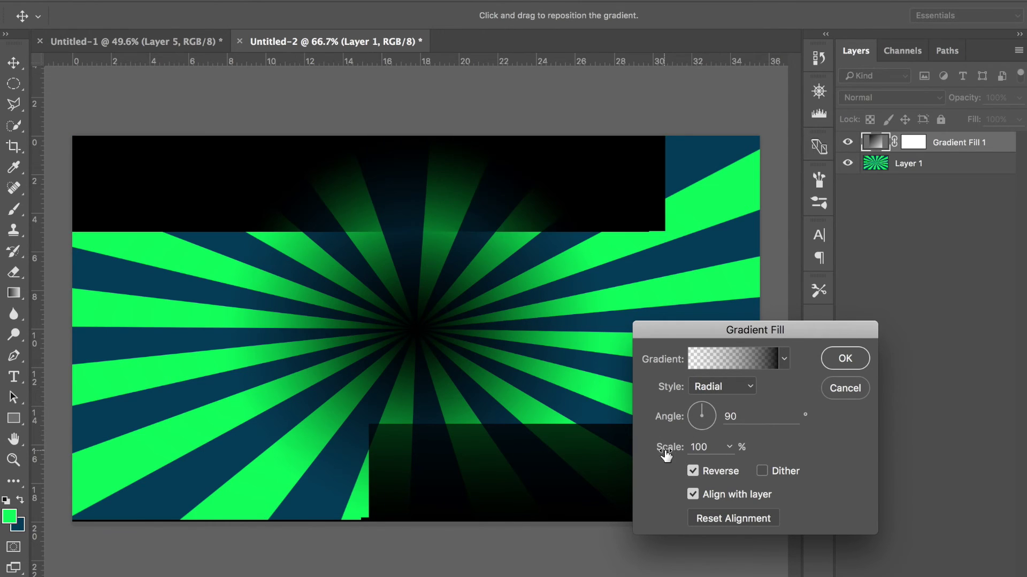
left_click_drag(664, 453, 754, 452)
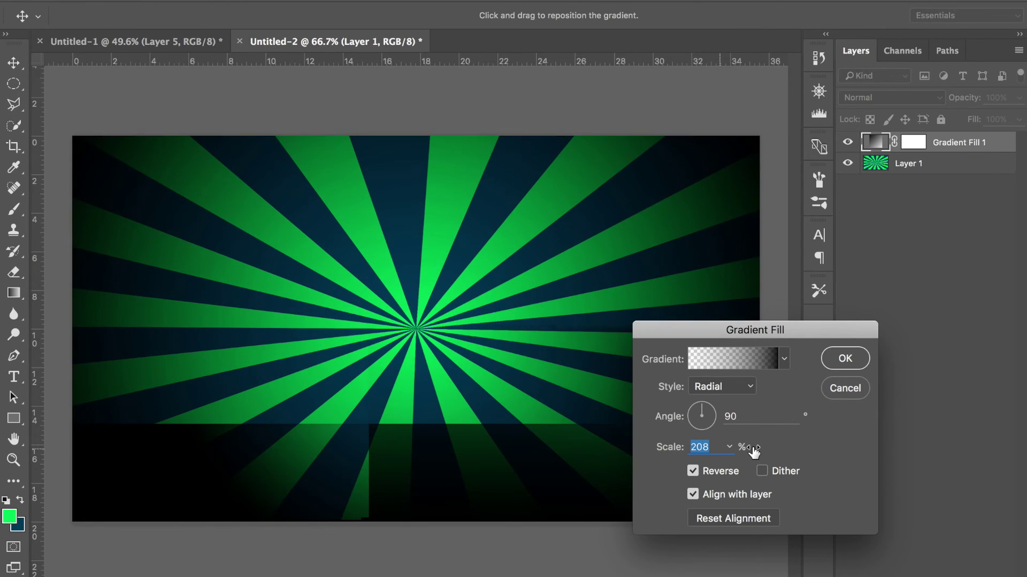
key("shift+Tab")
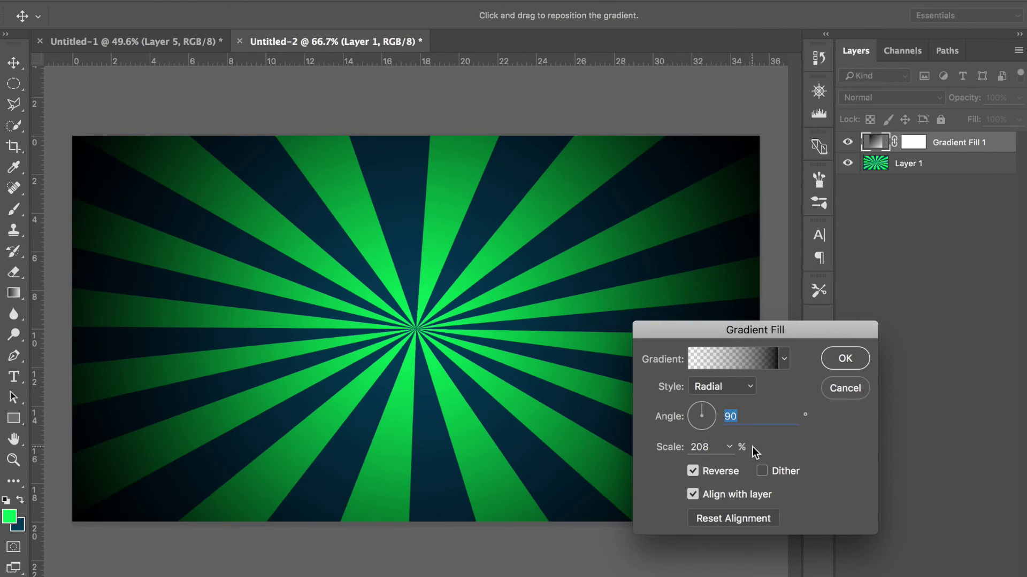
left_click(855, 358)
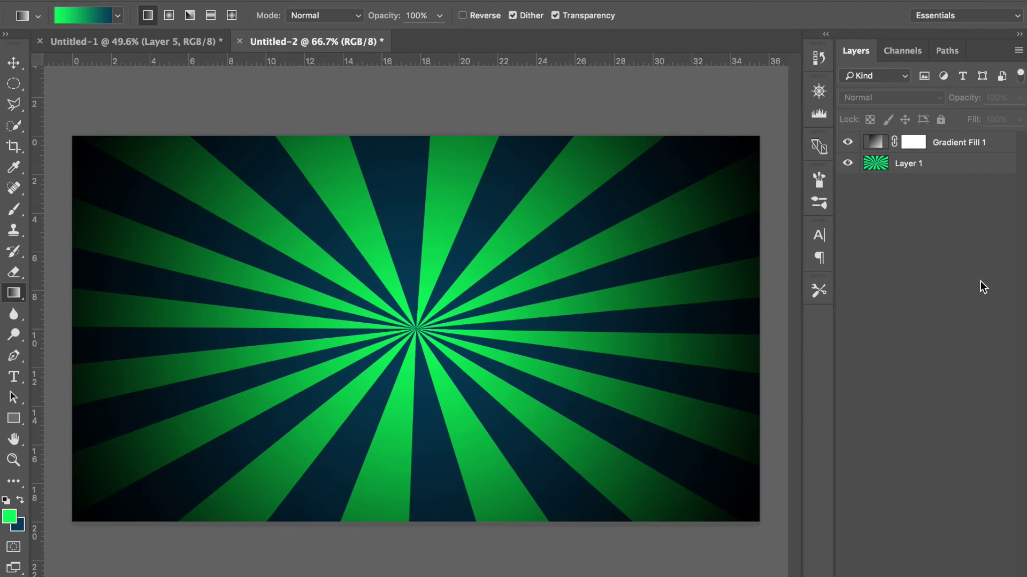
left_click(953, 149)
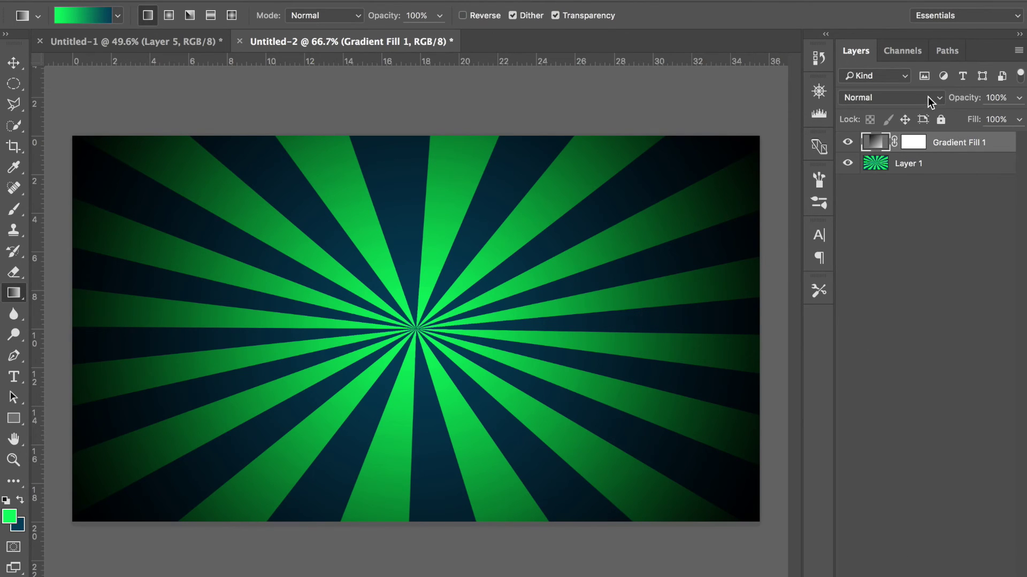
left_click_drag(966, 98, 930, 102)
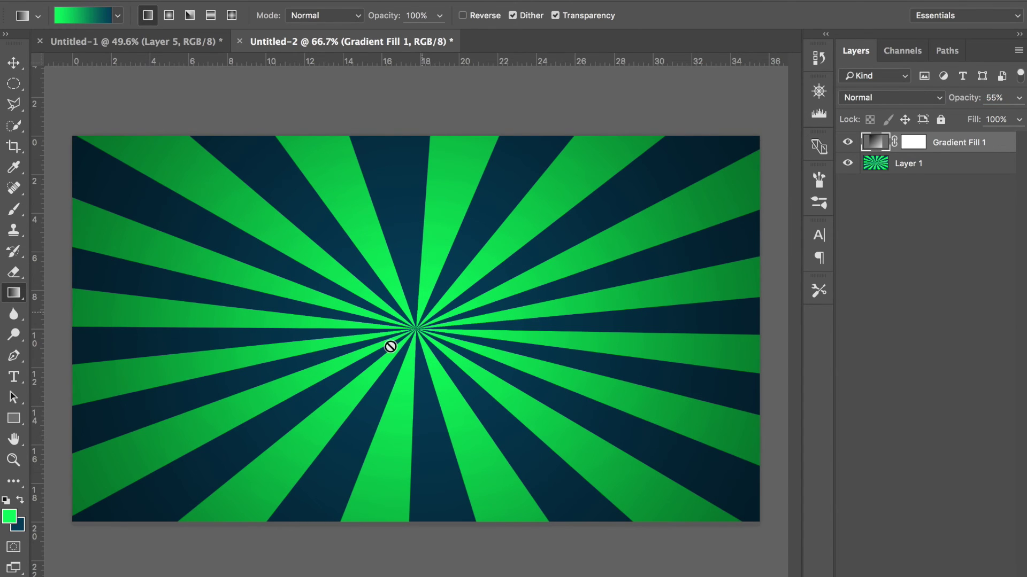
Add a Pattern Overlay to the sunburst layer using the blue grunge pattern in Overlay mode at 100% opacity and 92% scale
left_click(953, 165)
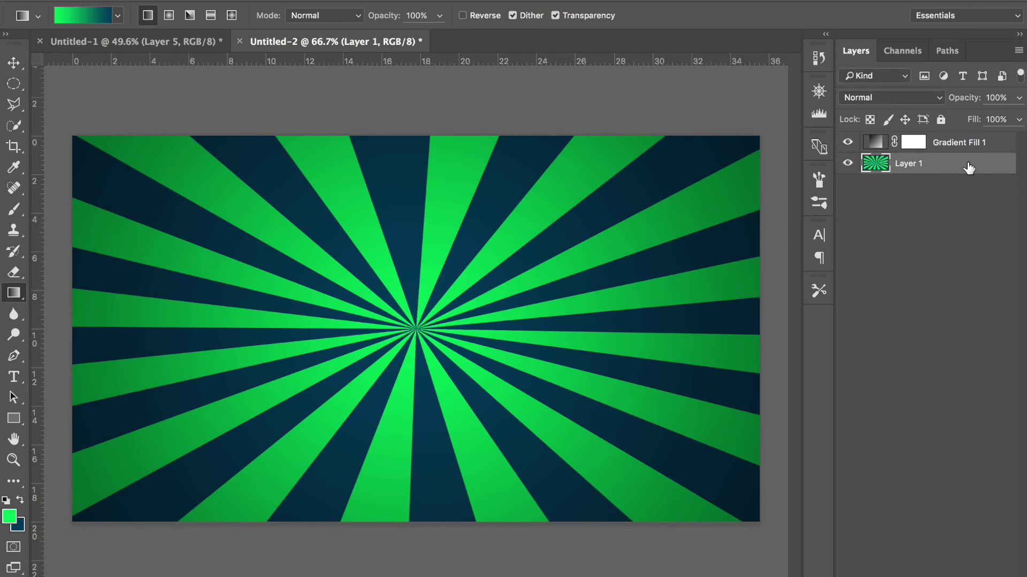
double_click(969, 167)
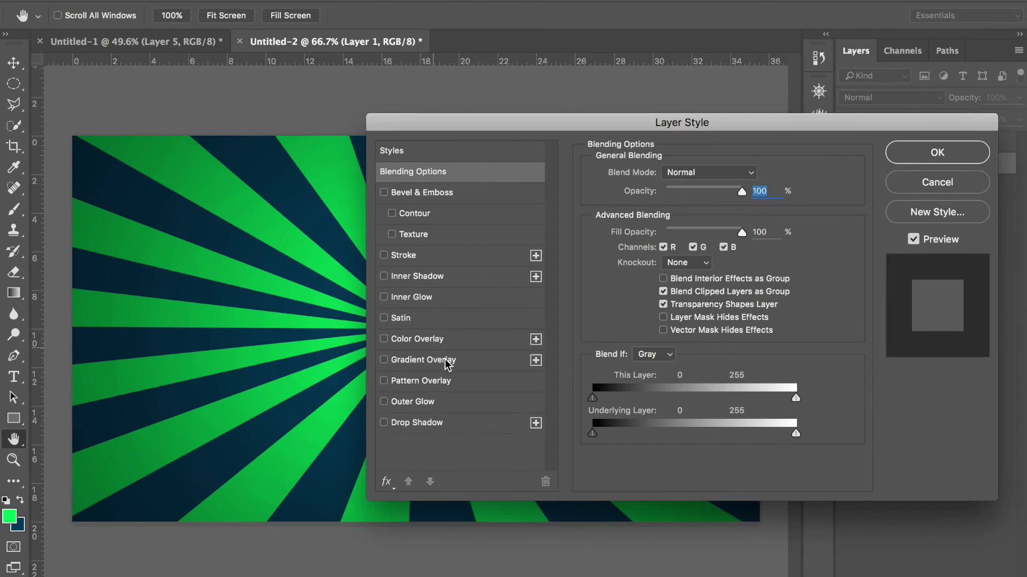
left_click(471, 382)
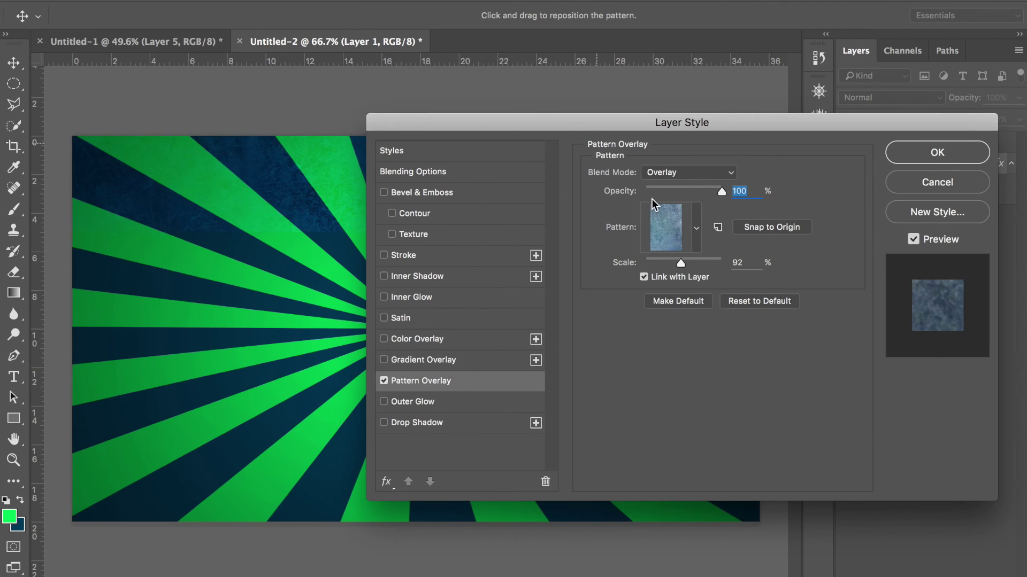
left_click(696, 231)
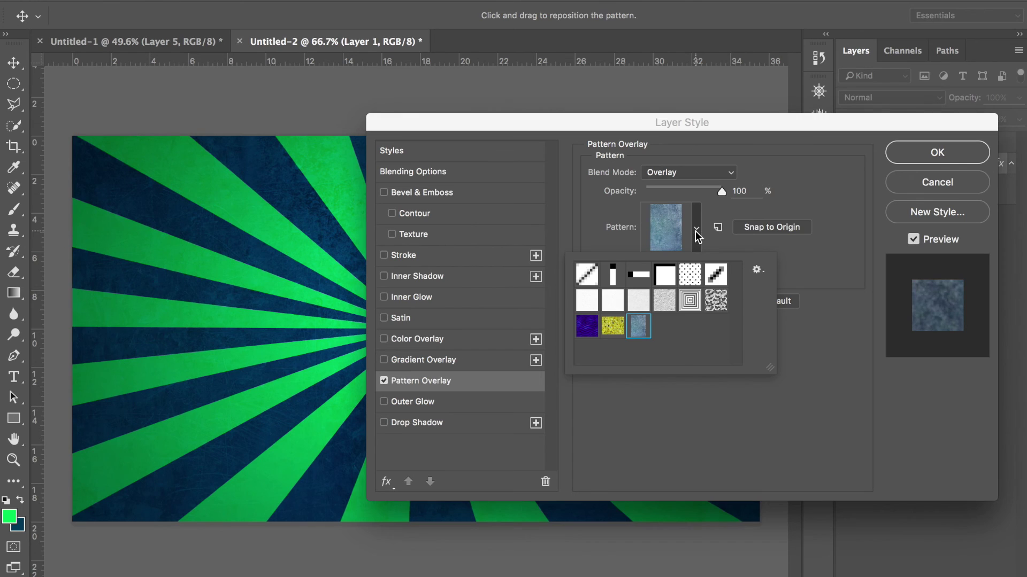
left_click(696, 231)
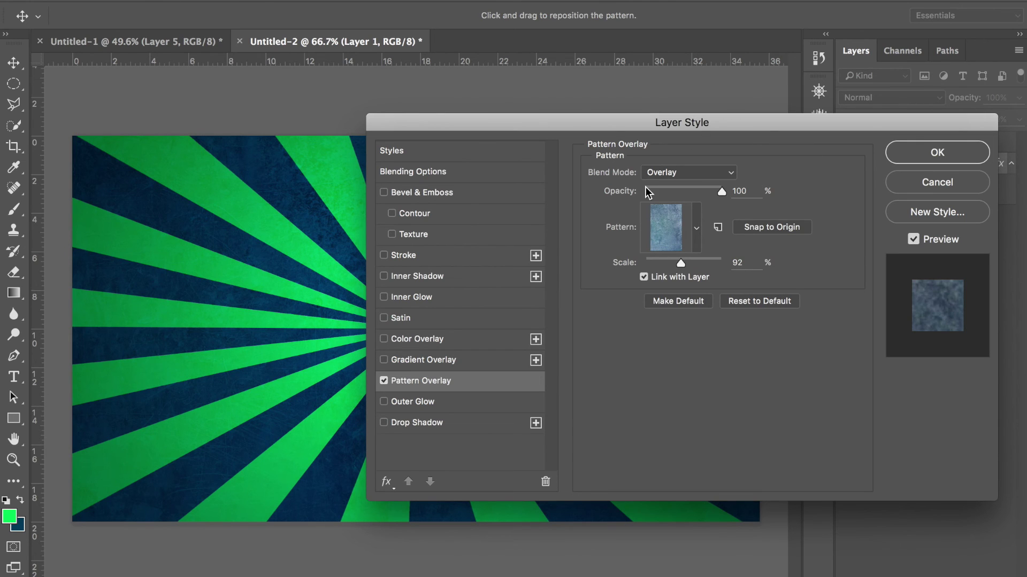
key("Return")
key("g")
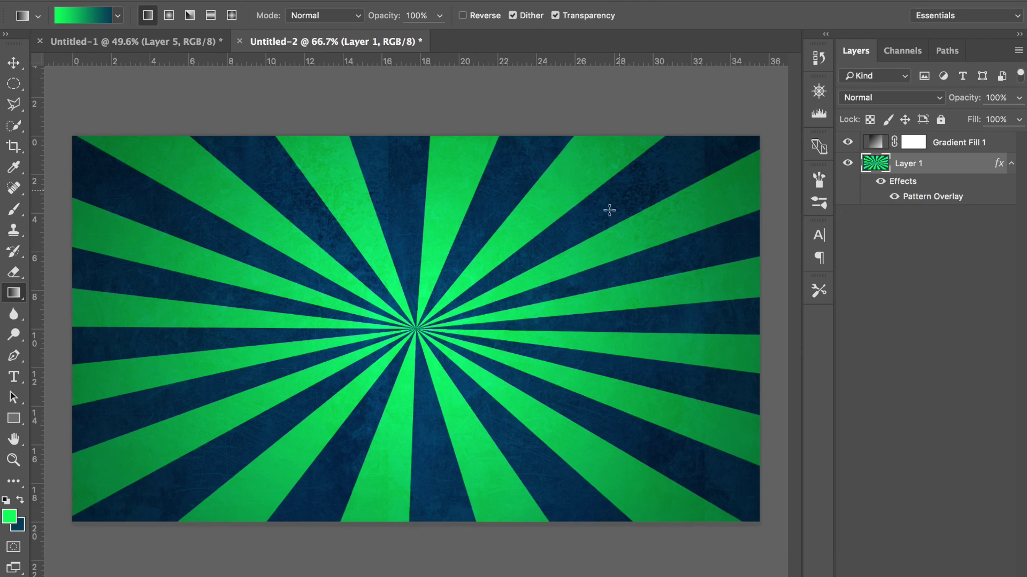
Examine the grunge texture up close across the upper and lower parts of the sunburst
key("super+equal")
key("super+equal")
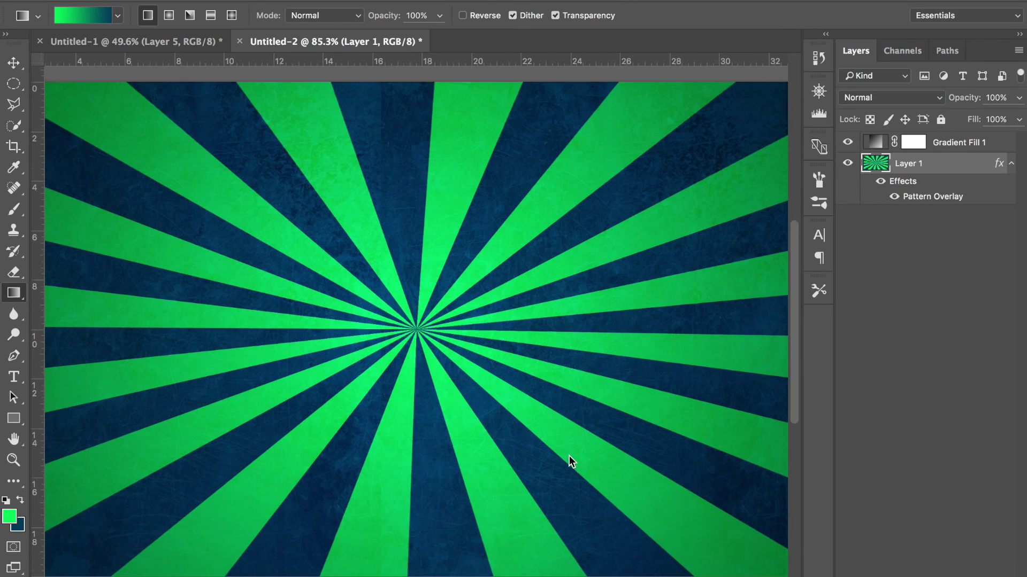
scroll(569, 458, "up", 5)
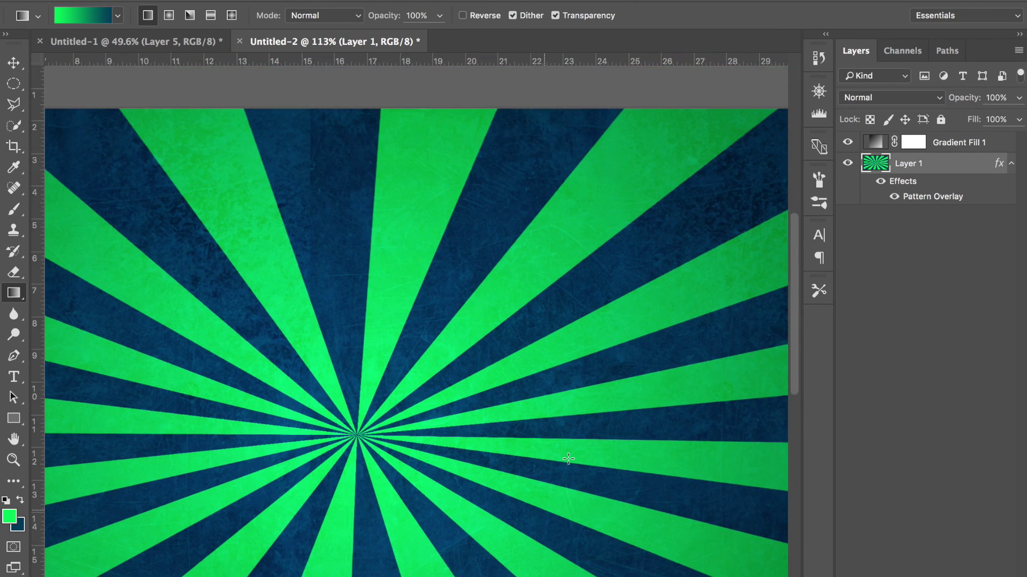
scroll(567, 459, "down", 10)
scroll(567, 459, "left", 6)
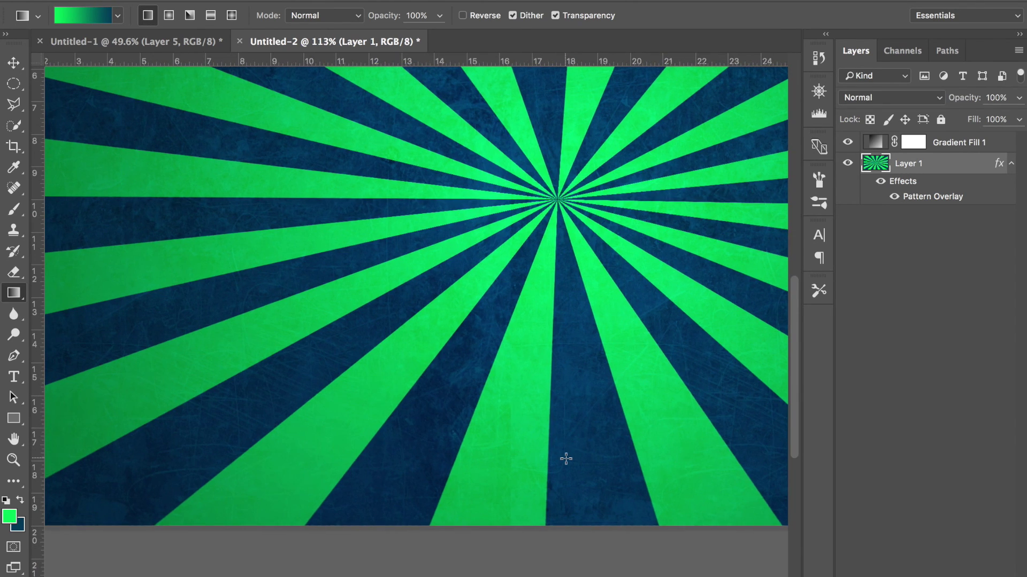
scroll(566, 458, "down", 5)
scroll(566, 459, "down", 2)
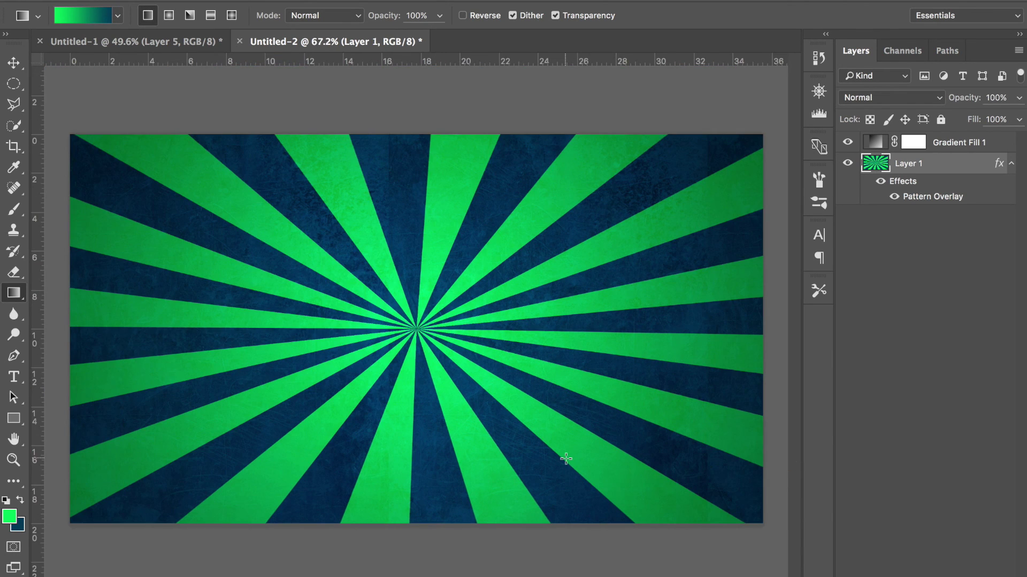